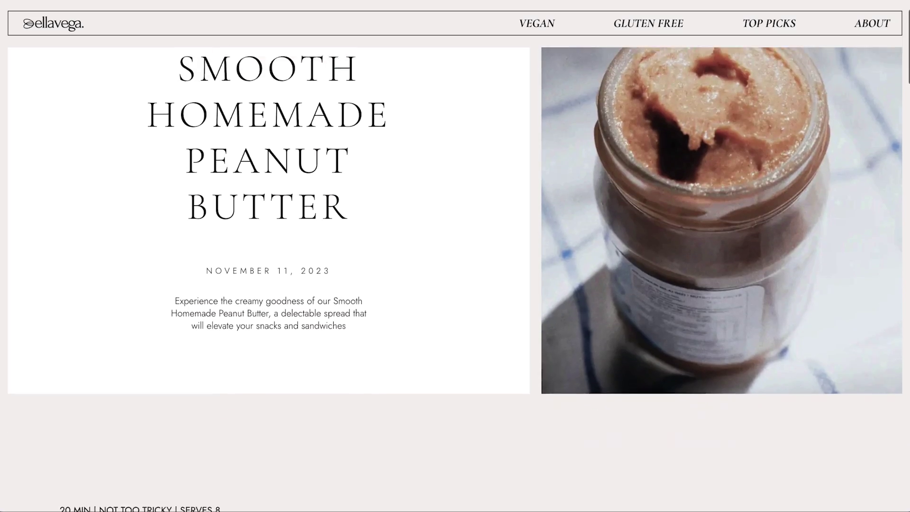
Scroll down through the peanut butter and teff cracker recipe pages
{"action": "scroll", "coordinate": [455, 282], "scroll_direction": "down", "scroll_amount": 7}
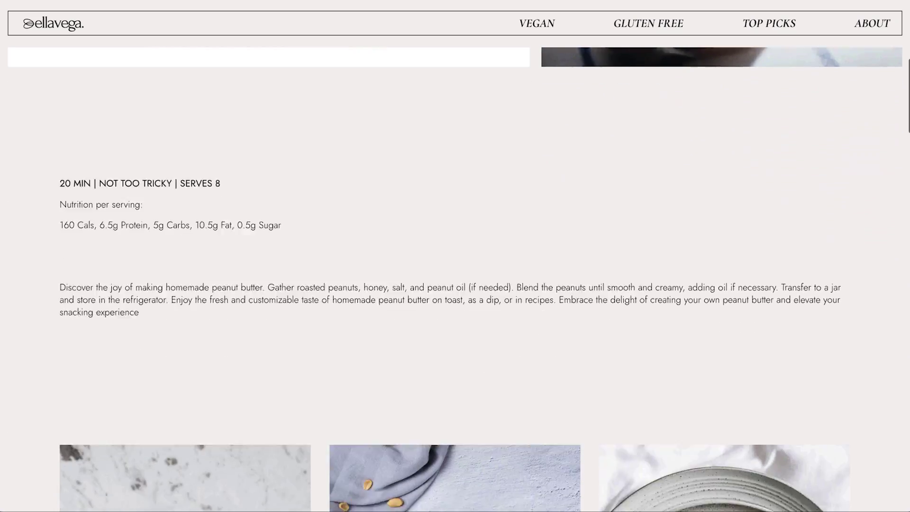
{"action": "scroll", "coordinate": [455, 282], "scroll_direction": "down", "scroll_amount": 5}
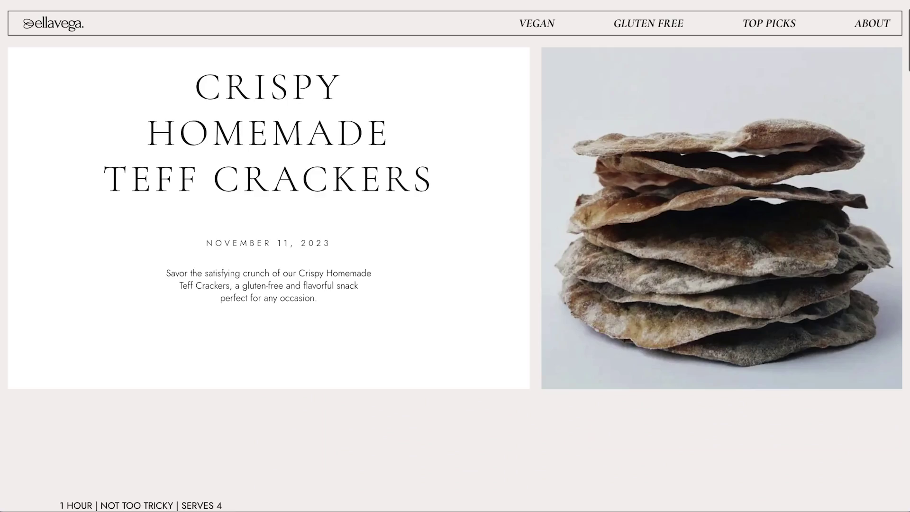
{"action": "scroll", "coordinate": [455, 282], "scroll_direction": "down", "scroll_amount": 8}
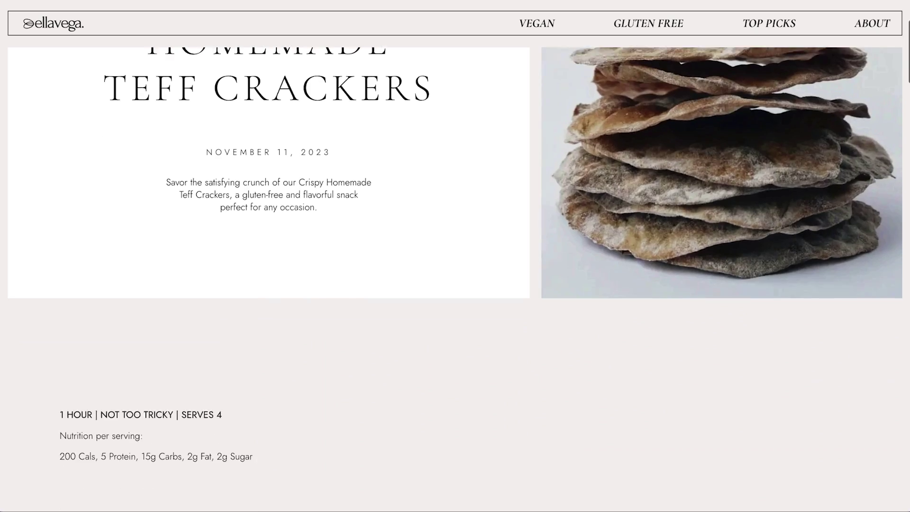
{"action": "scroll", "coordinate": [455, 282], "scroll_direction": "down", "scroll_amount": 7}
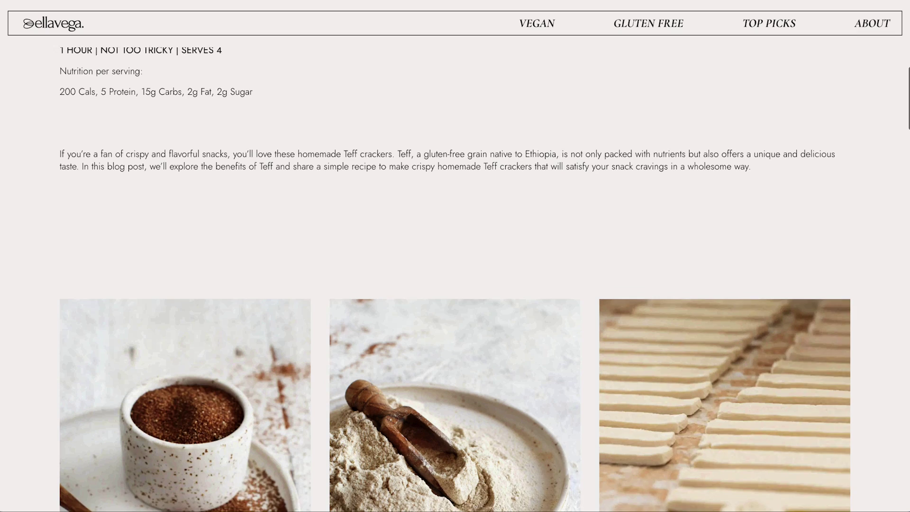
{"action": "scroll", "coordinate": [455, 282], "scroll_direction": "down", "scroll_amount": 3}
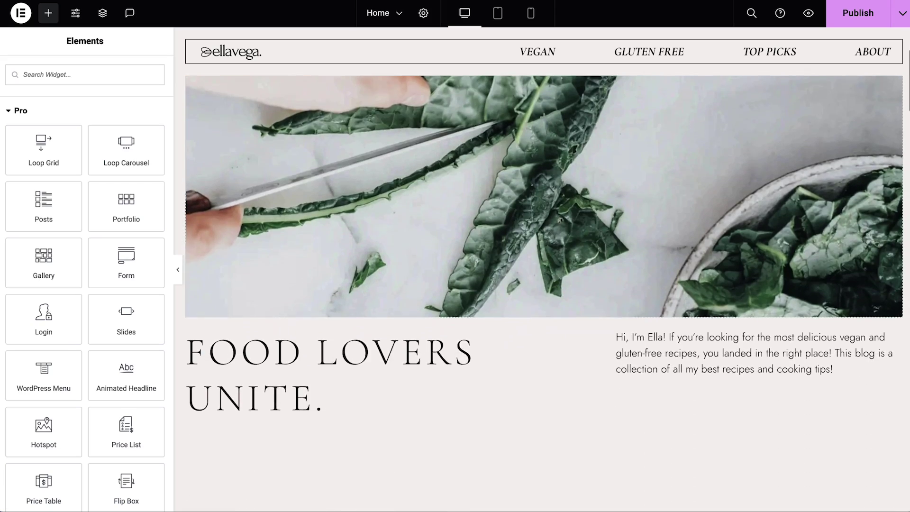
{"action": "scroll", "coordinate": [540, 270], "scroll_direction": "down", "scroll_amount": 4}
{"action": "scroll", "coordinate": [540, 270], "scroll_direction": "down", "scroll_amount": 6}
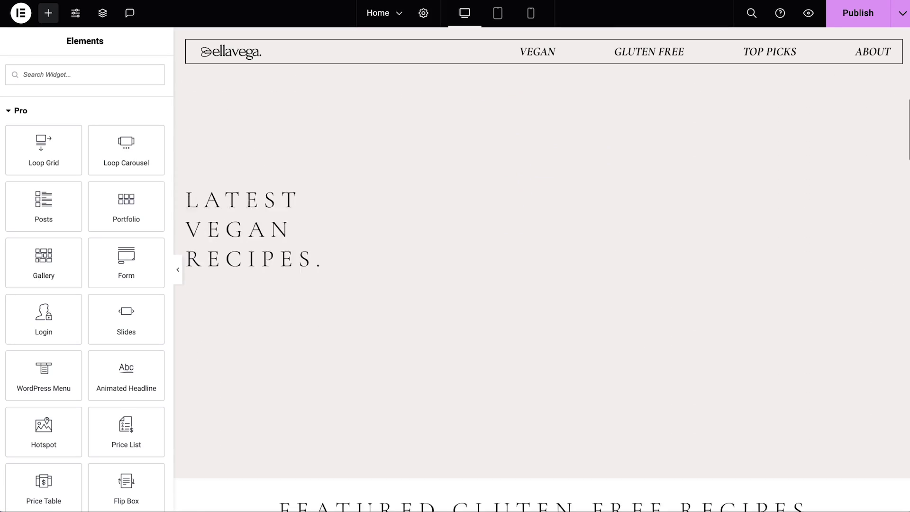
Add a 2-column, 4-post Posts grid below Latest Vegan Recipes, then a product grid under the heading
{"action": "left_click_drag", "start_coordinate": [46, 203], "coordinate": [219, 187]}
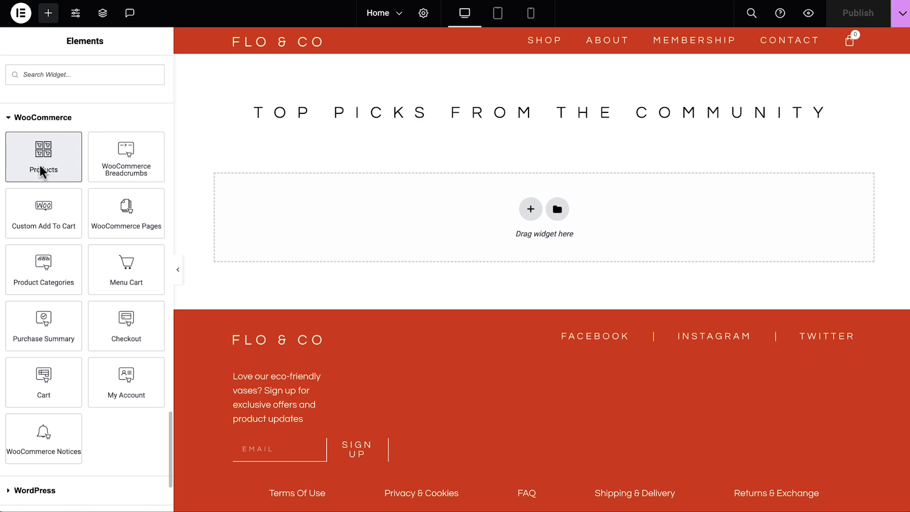
{"action": "left_click_drag", "start_coordinate": [41, 172], "coordinate": [327, 145]}
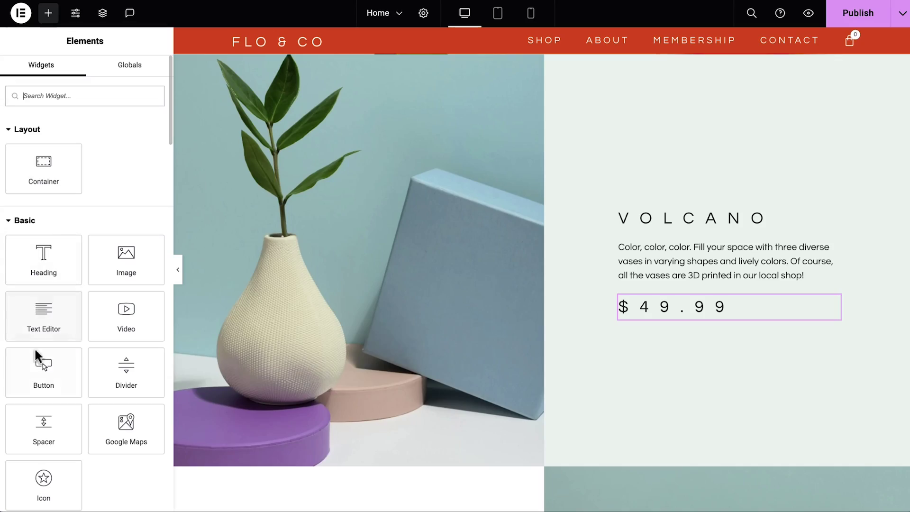
Add an 'Add to cart' button under the $49.99 price, linked to the Add To Cart dynamic tag
{"action": "left_click_drag", "start_coordinate": [291, 368], "coordinate": [664, 318]}
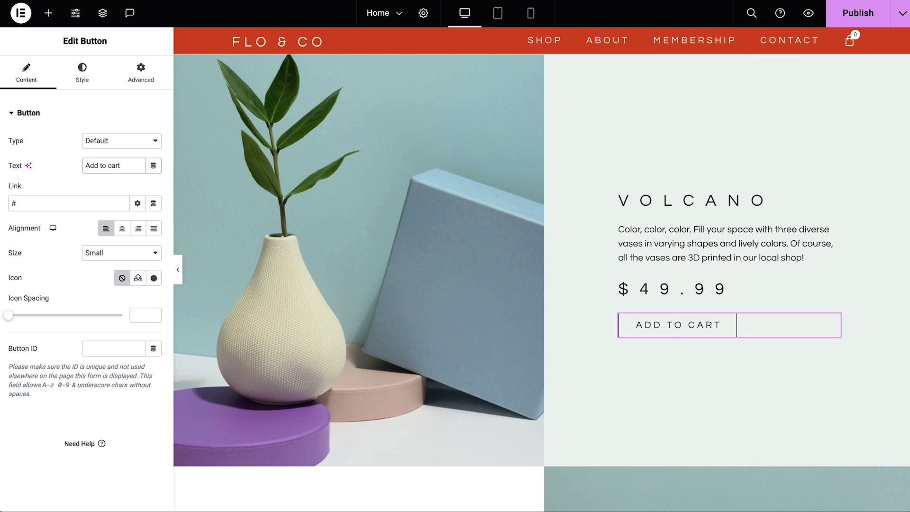
{"action": "left_click", "coordinate": [153, 203]}
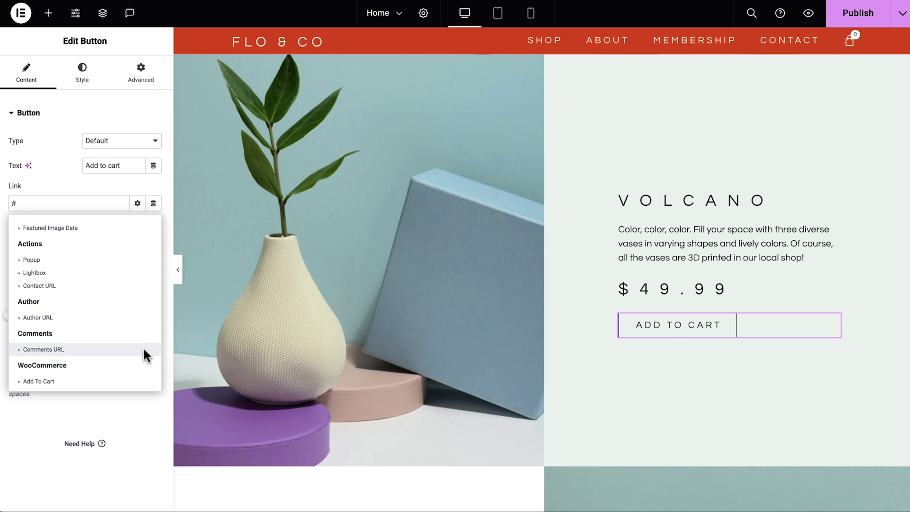
{"action": "left_click", "coordinate": [141, 382]}
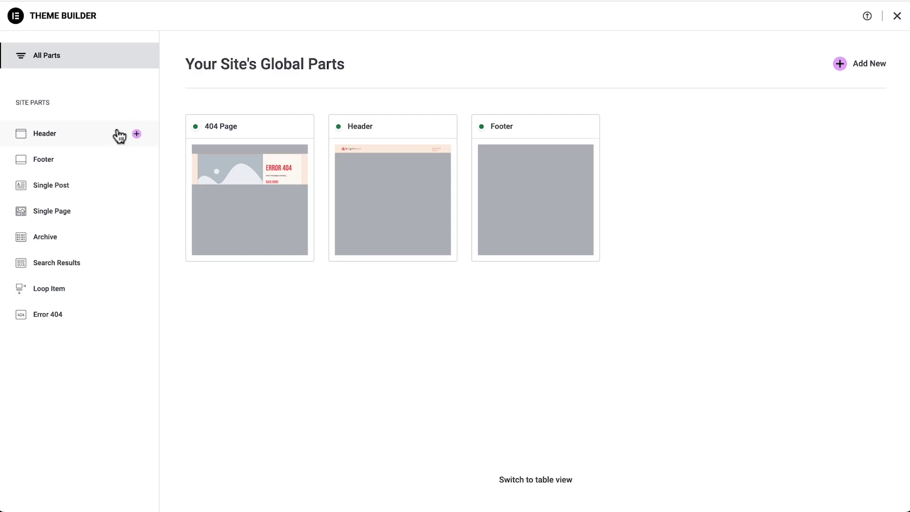
Add the brightnest Site Logo and a Button to the site's Header template
{"action": "left_click", "coordinate": [100, 139]}
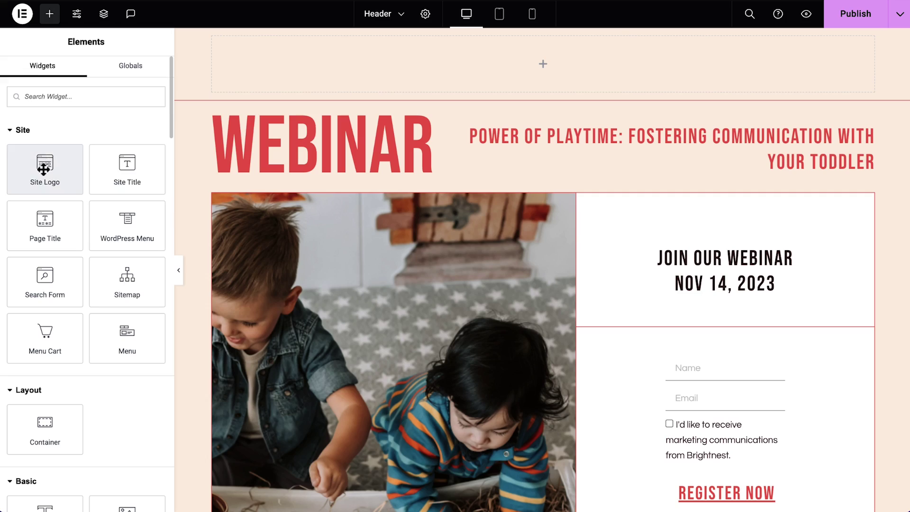
{"action": "left_click_drag", "start_coordinate": [229, 75], "coordinate": [226, 71]}
{"action": "left_click", "coordinate": [50, 15]}
{"action": "scroll", "coordinate": [169, 125], "scroll_direction": "down", "scroll_amount": 7}
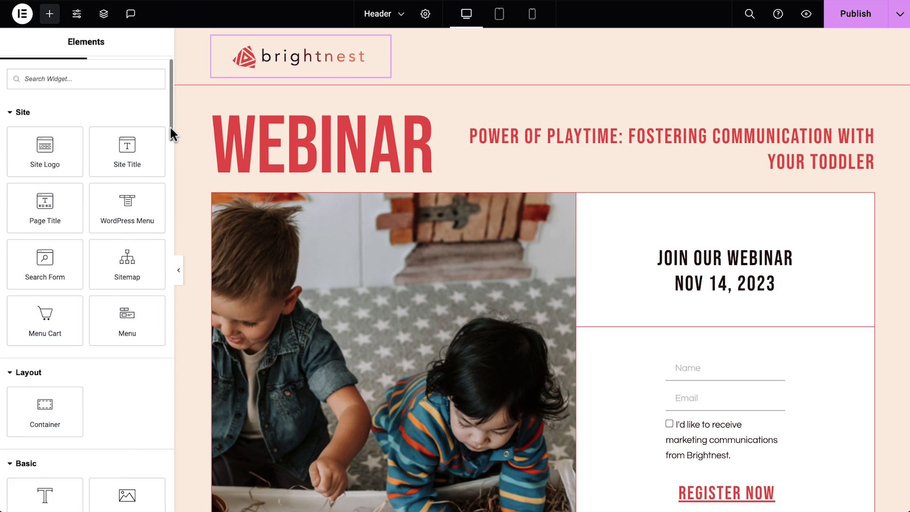
{"action": "left_click_drag", "start_coordinate": [45, 294], "coordinate": [446, 146]}
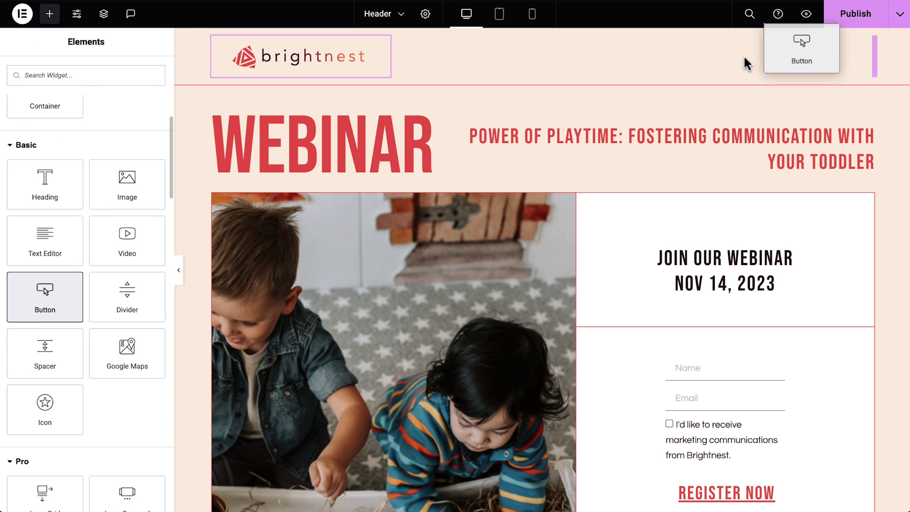
{"action": "left_click_drag", "start_coordinate": [745, 63], "coordinate": [869, 54]}
Link the header button to a Contact URL of type Email, then open the Footer template
{"action": "left_click", "coordinate": [154, 204]}
{"action": "scroll", "coordinate": [151, 241], "scroll_direction": "down", "scroll_amount": 3}
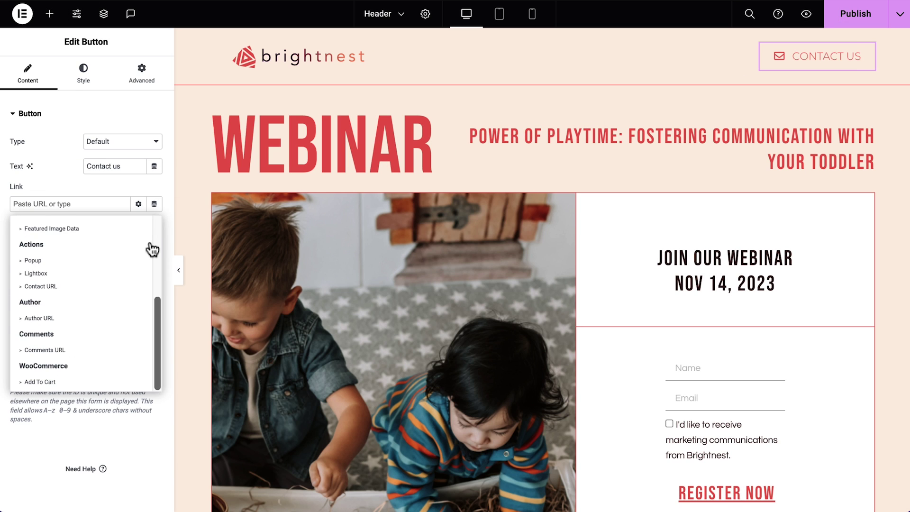
{"action": "left_click", "coordinate": [136, 289]}
{"action": "left_click", "coordinate": [116, 257]}
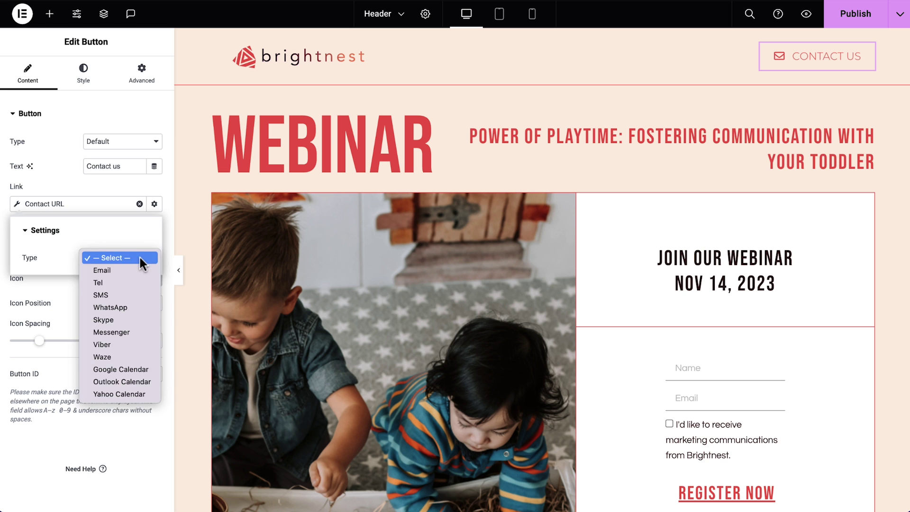
{"action": "left_click", "coordinate": [141, 270]}
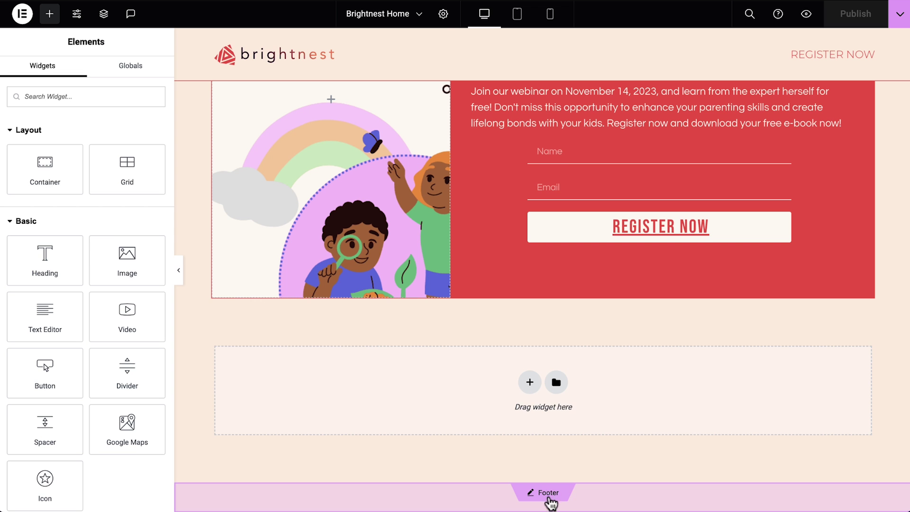
{"action": "left_click", "coordinate": [548, 500]}
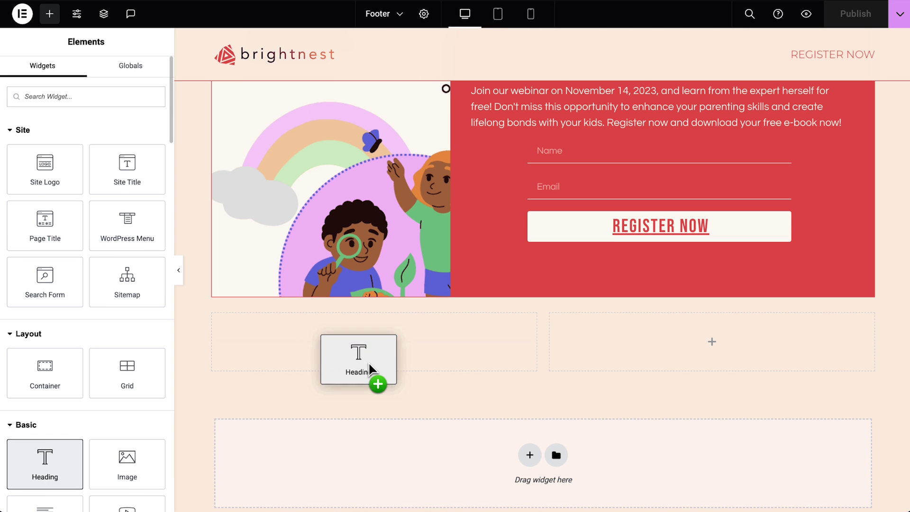
Add a heading to the left footer container showing the current date and time in a custom format
{"action": "left_click_drag", "start_coordinate": [370, 369], "coordinate": [392, 361]}
{"action": "left_click", "coordinate": [154, 157]}
{"action": "left_click", "coordinate": [132, 280]}
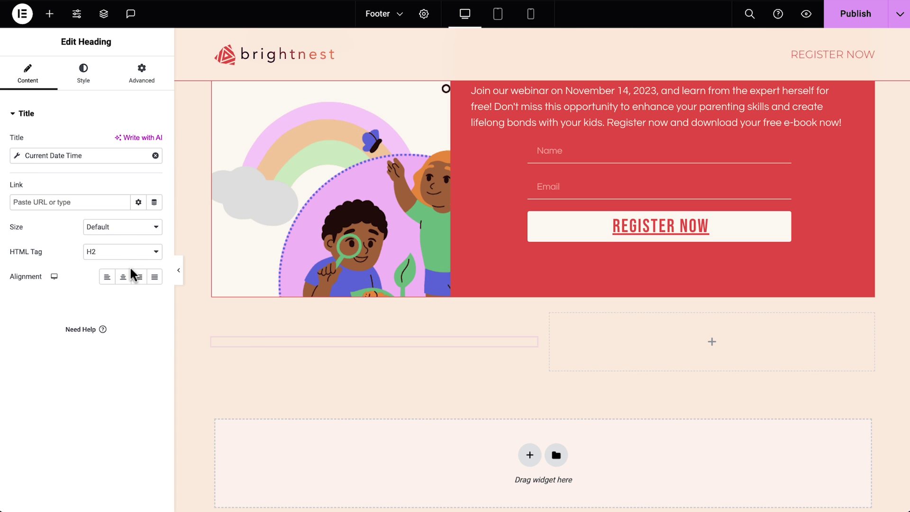
{"action": "left_click", "coordinate": [26, 156]}
{"action": "left_click", "coordinate": [117, 209]}
{"action": "left_click", "coordinate": [98, 280]}
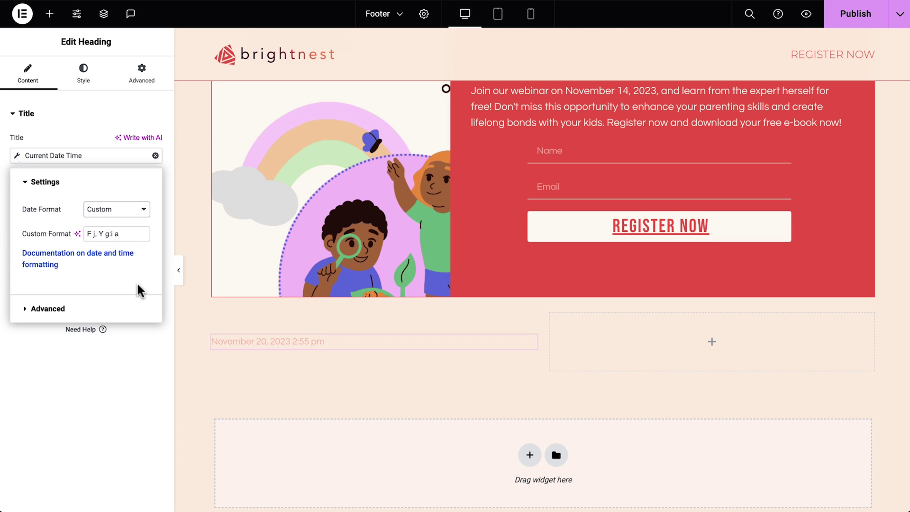
{"action": "left_click", "coordinate": [129, 312]}
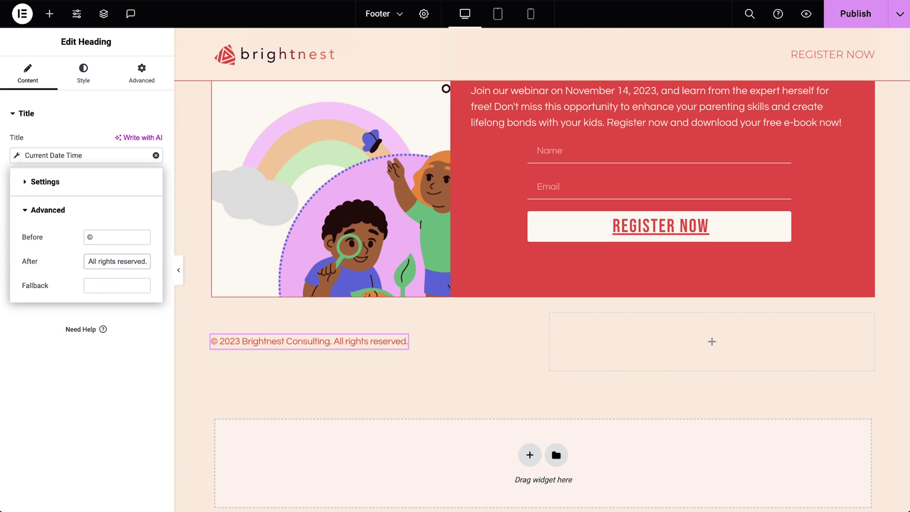
Add a second footer heading filled with the site tagline dynamic tag
{"action": "left_click", "coordinate": [711, 341]}
{"action": "left_click_drag", "start_coordinate": [44, 463], "coordinate": [668, 368]}
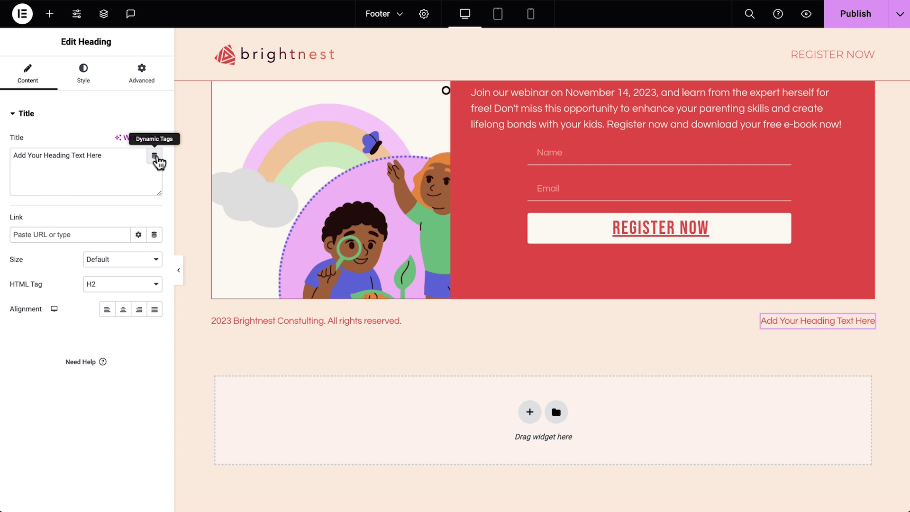
{"action": "left_click", "coordinate": [155, 155]}
{"action": "scroll", "coordinate": [154, 234], "scroll_direction": "down", "scroll_amount": 3}
{"action": "scroll", "coordinate": [154, 234], "scroll_direction": "down", "scroll_amount": 1}
{"action": "left_click", "coordinate": [138, 268]}
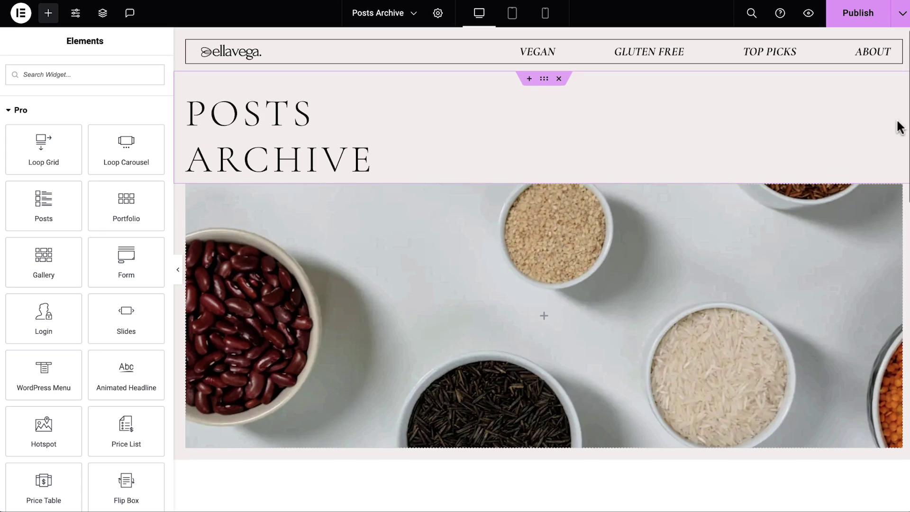
Drag the Posts widget into the archive template's empty section for a 3-column recipe grid
{"action": "scroll", "coordinate": [900, 127], "scroll_direction": "down", "scroll_amount": 7}
{"action": "left_click_drag", "start_coordinate": [76, 209], "coordinate": [313, 221]}
{"action": "scroll", "coordinate": [320, 249], "scroll_direction": "down", "scroll_amount": 5}
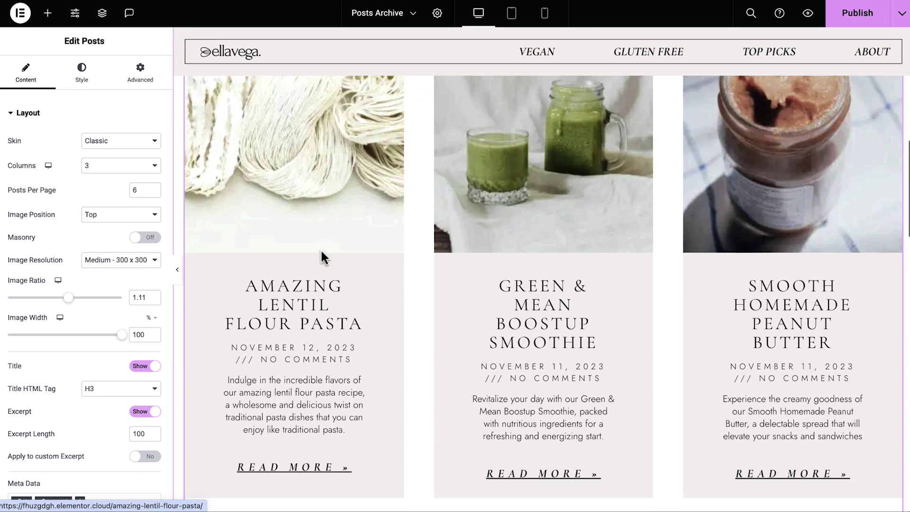
Change the Posts Archive display condition from All Archives to Categories and search for the category
{"action": "scroll", "coordinate": [321, 256], "scroll_direction": "down", "scroll_amount": 8}
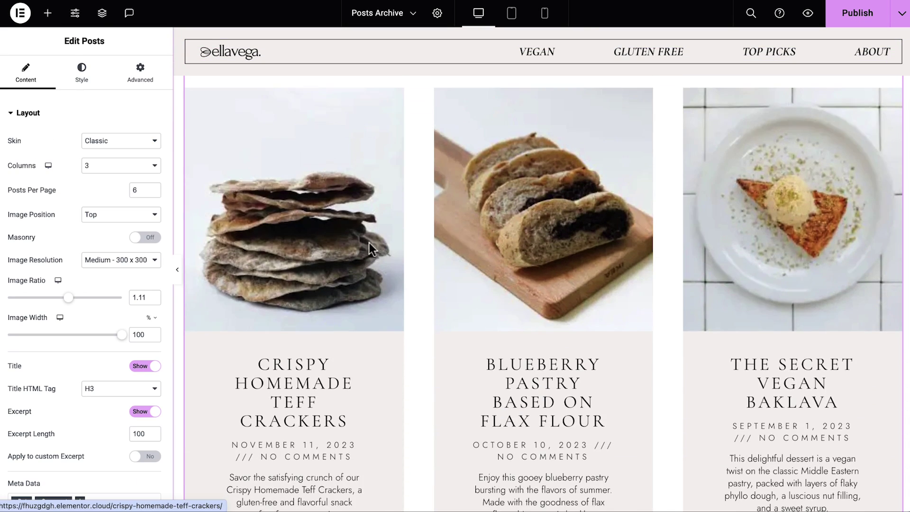
{"action": "left_click", "coordinate": [900, 14]}
{"action": "left_click", "coordinate": [867, 101]}
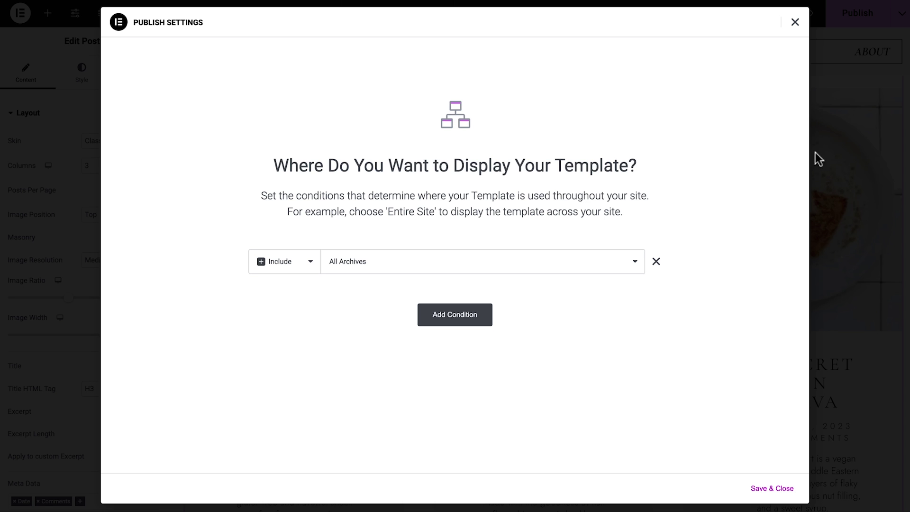
{"action": "left_click", "coordinate": [618, 263]}
{"action": "left_click", "coordinate": [605, 338]}
{"action": "left_click", "coordinate": [608, 263]}
{"action": "type", "text": "g"}
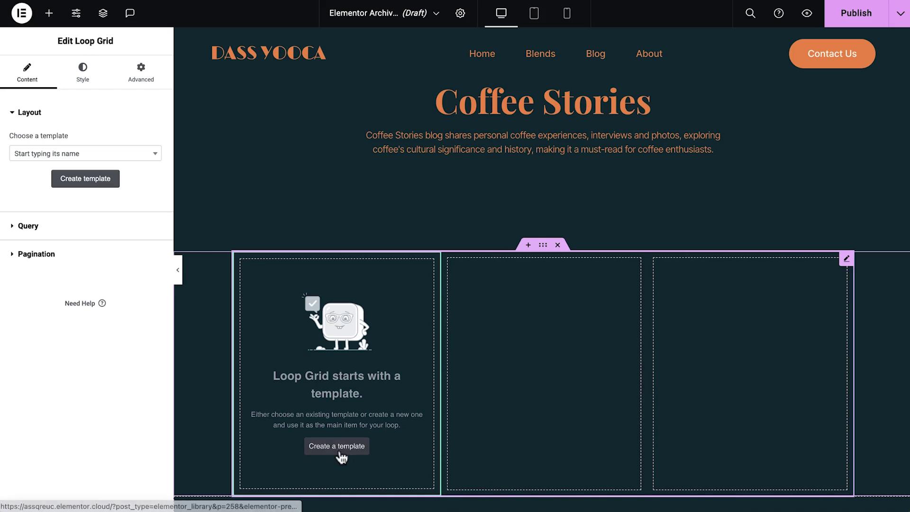
Build the loop card with Featured Image, Post Title and a Heading, then add a Loop Carousel to Home
{"action": "left_click", "coordinate": [336, 446]}
{"action": "left_click", "coordinate": [542, 282]}
{"action": "left_click_drag", "start_coordinate": [126, 222], "coordinate": [291, 265]}
{"action": "left_click_drag", "start_coordinate": [44, 167], "coordinate": [233, 365]}
{"action": "left_click_drag", "start_coordinate": [44, 459], "coordinate": [368, 240]}
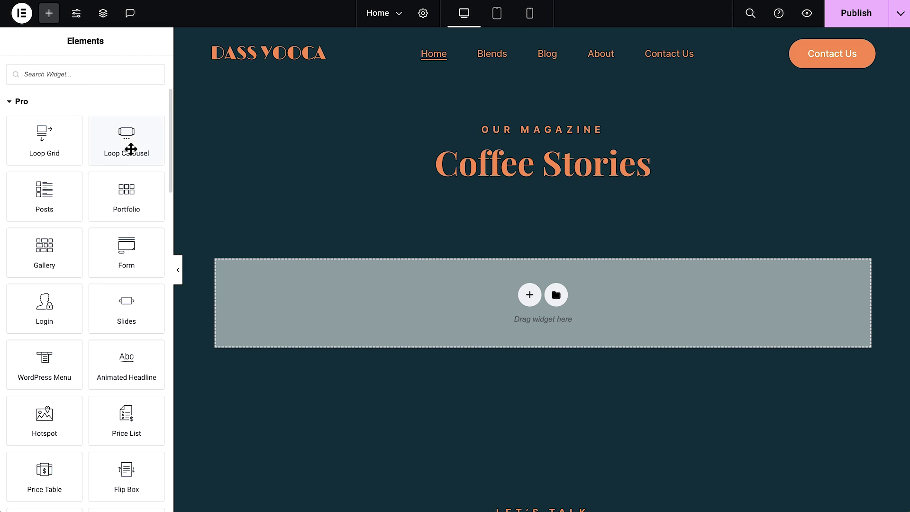
{"action": "left_click_drag", "start_coordinate": [130, 149], "coordinate": [264, 289]}
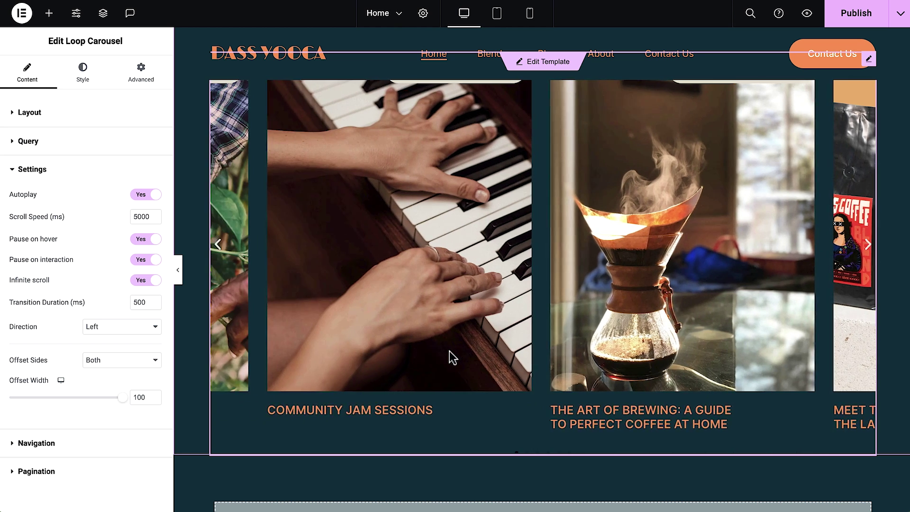
Add a two-column Loop Grid to the archive template and turn on 'Apply an alternate template'
{"action": "left_click_drag", "start_coordinate": [50, 192], "coordinate": [286, 332]}
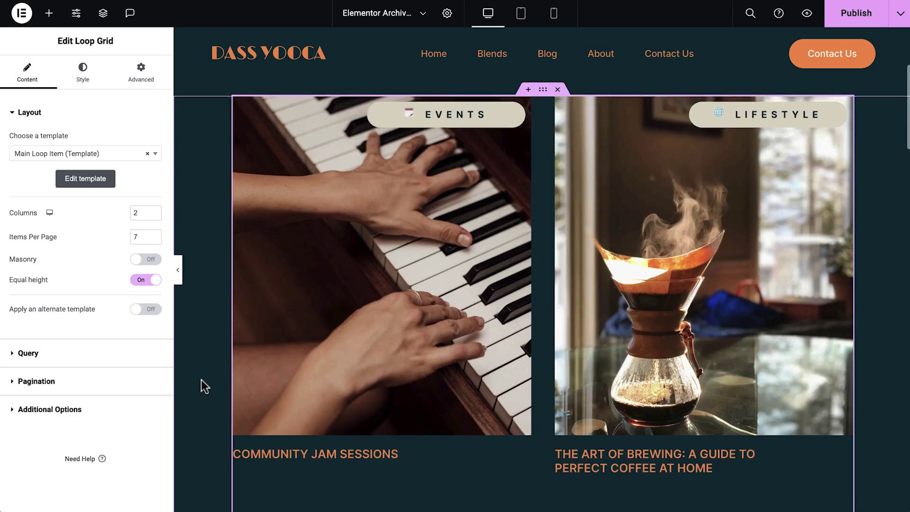
{"action": "scroll", "coordinate": [201, 379], "scroll_direction": "down", "scroll_amount": 20}
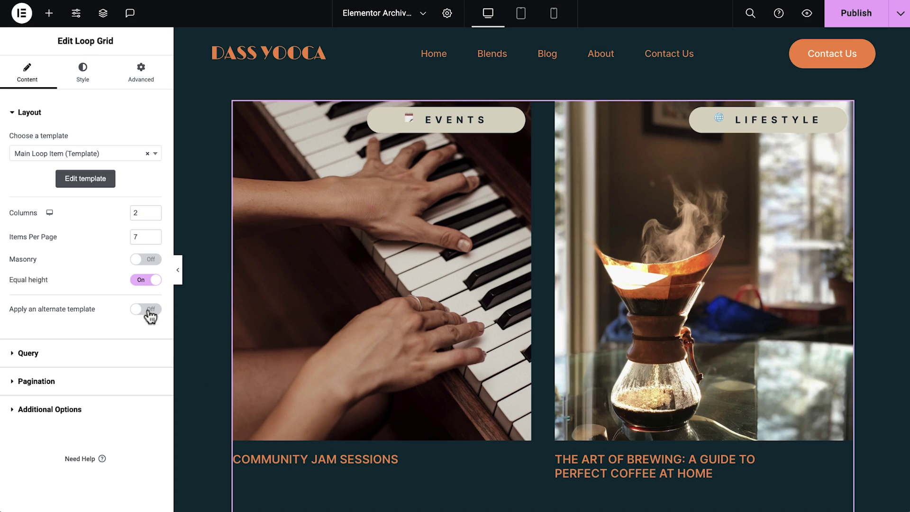
{"action": "left_click", "coordinate": [150, 314]}
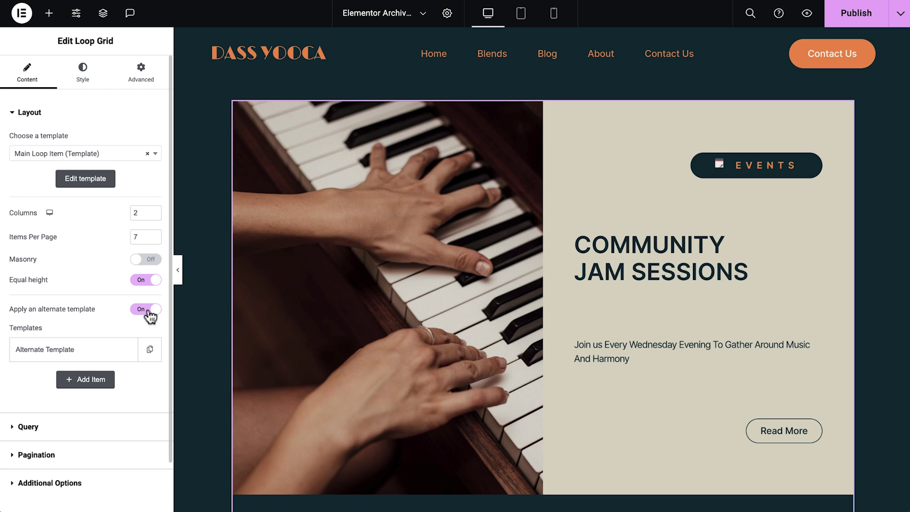
{"action": "scroll", "coordinate": [206, 348], "scroll_direction": "down", "scroll_amount": 10}
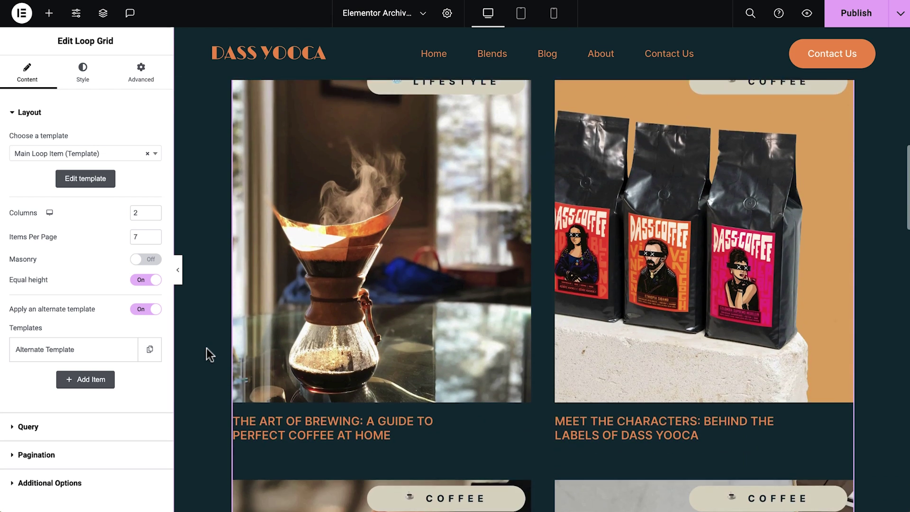
{"action": "scroll", "coordinate": [207, 347], "scroll_direction": "down", "scroll_amount": 5}
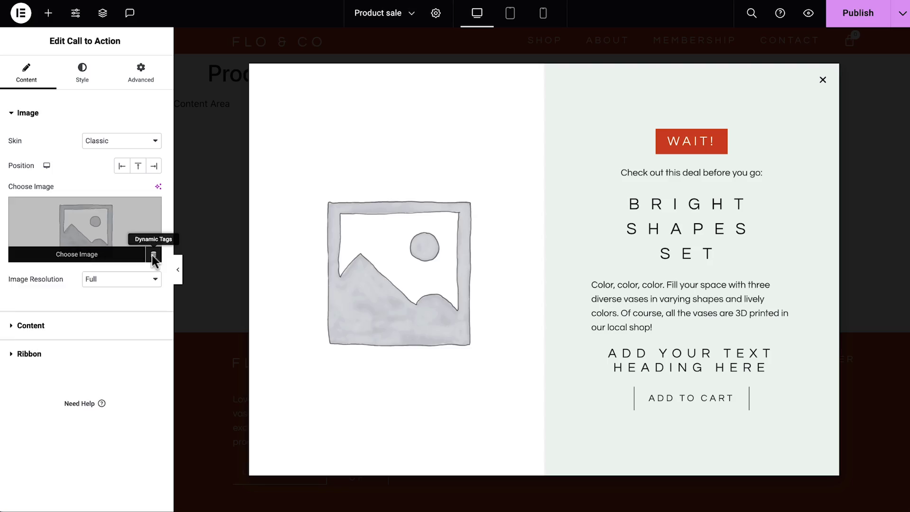
Set the popup's Call to Action image to the Product Image tag for Bright Shapes Set
{"action": "left_click", "coordinate": [153, 256]}
{"action": "left_click", "coordinate": [134, 400]}
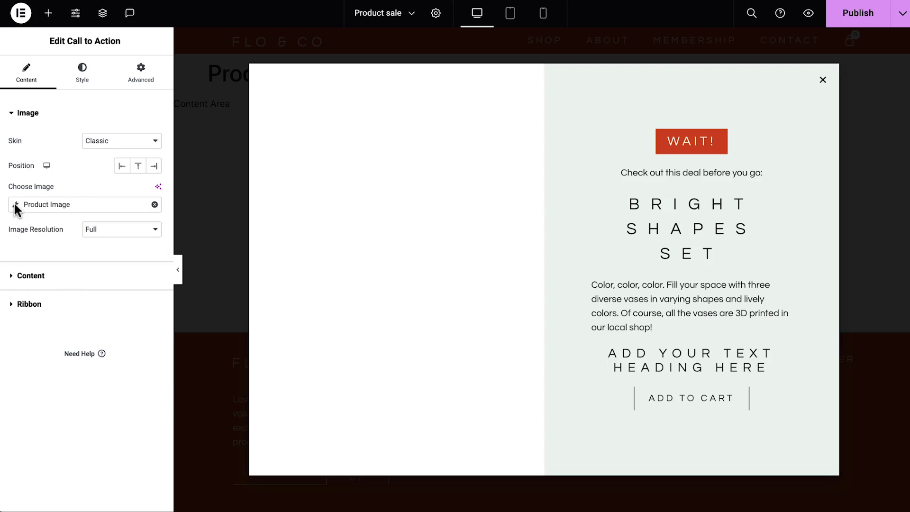
{"action": "left_click", "coordinate": [108, 306]}
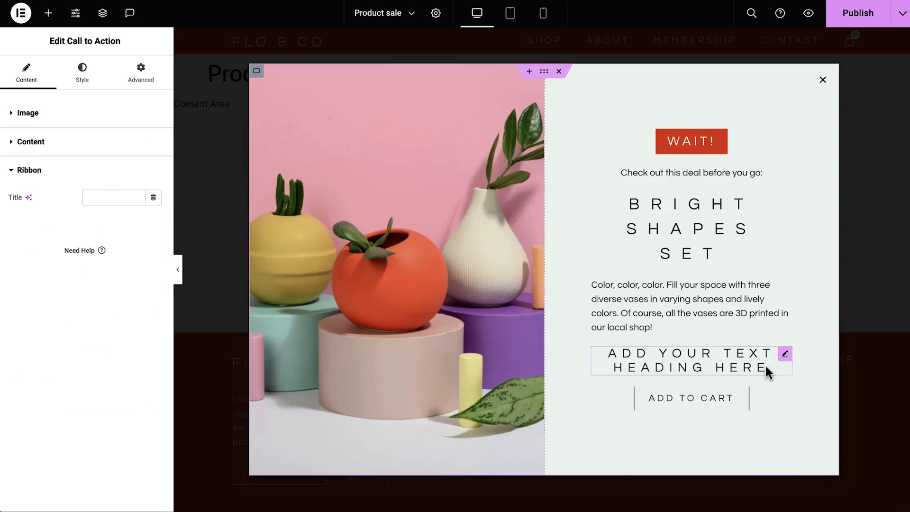
Show Bright Shapes Set's Product Price in the popup heading and trigger it On Page Exit Intent
{"action": "left_click", "coordinate": [758, 367]}
{"action": "left_click", "coordinate": [151, 192]}
{"action": "left_click", "coordinate": [43, 223]}
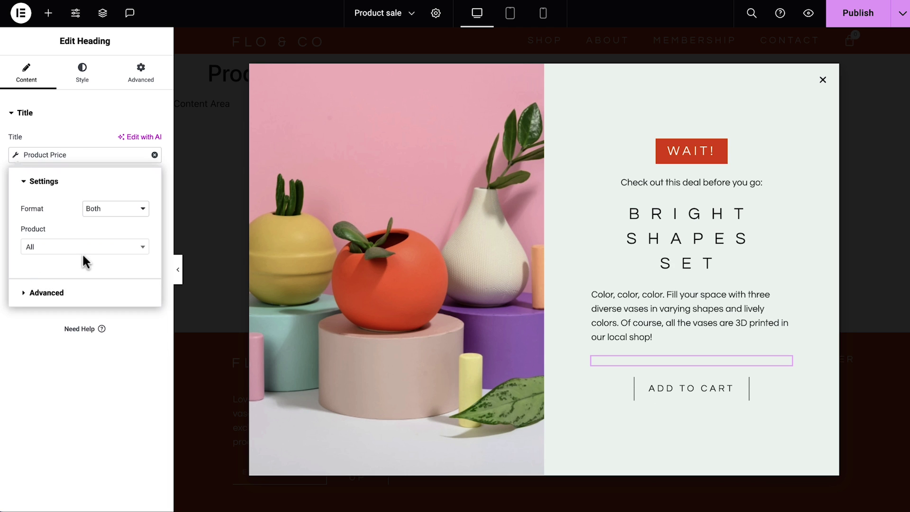
{"action": "type", "text": "brig"}
{"action": "left_click", "coordinate": [52, 336]}
{"action": "left_click", "coordinate": [901, 13]}
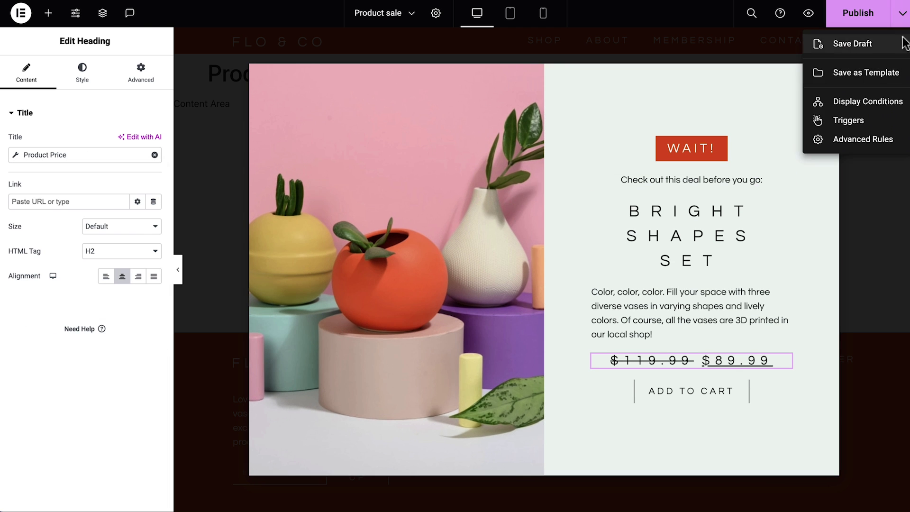
{"action": "left_click", "coordinate": [848, 120]}
{"action": "left_click", "coordinate": [756, 291]}
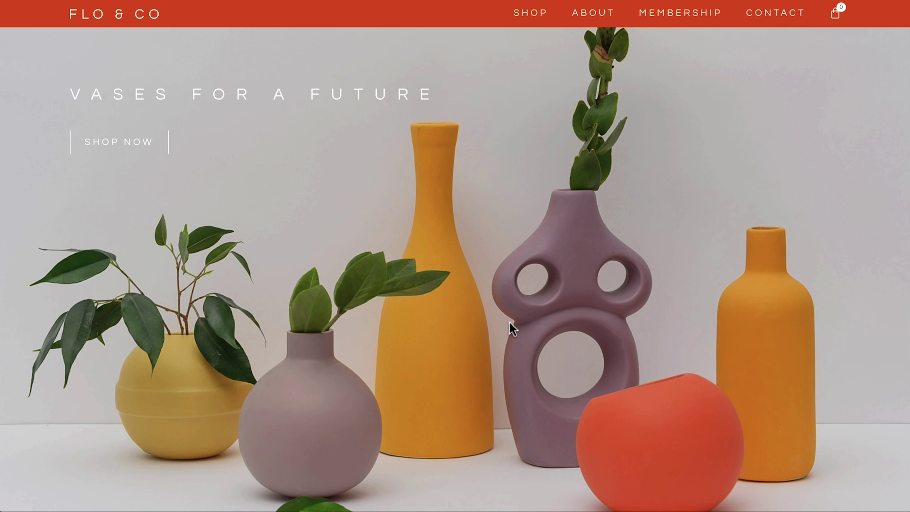
Preview the exit-intent sale popup on the FLO & CO storefront
{"action": "mouse_move", "coordinate": [544, 3]}
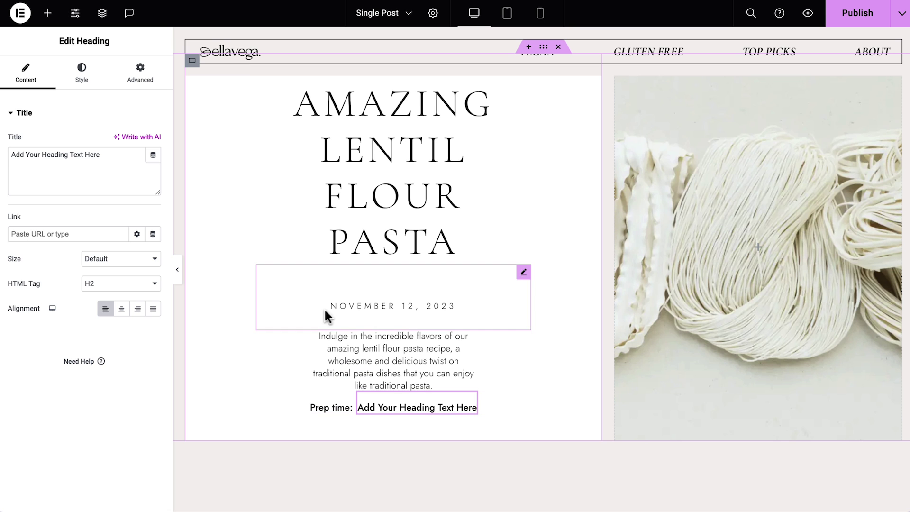
Bind the heading title to the Post Custom Field with key Prep time, showing '20 mins'
{"action": "left_click", "coordinate": [153, 157]}
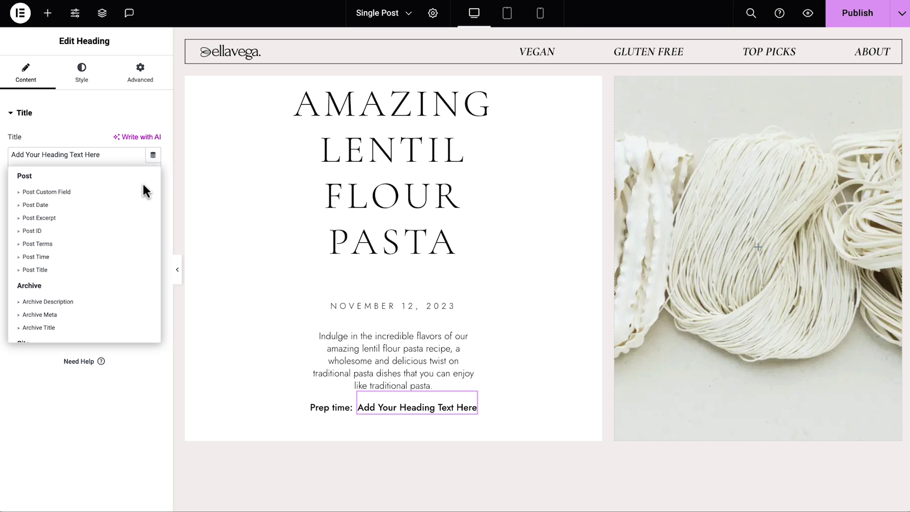
{"action": "left_click", "coordinate": [141, 192]}
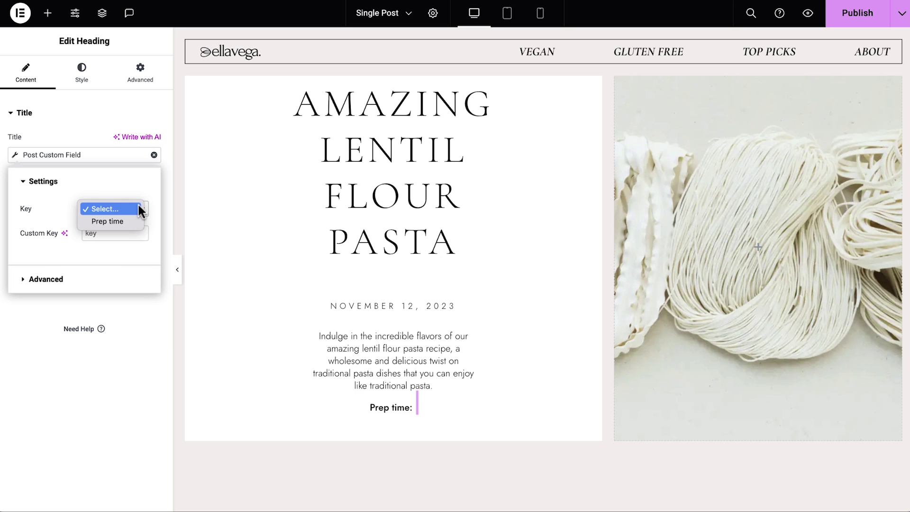
{"action": "left_click", "coordinate": [113, 221]}
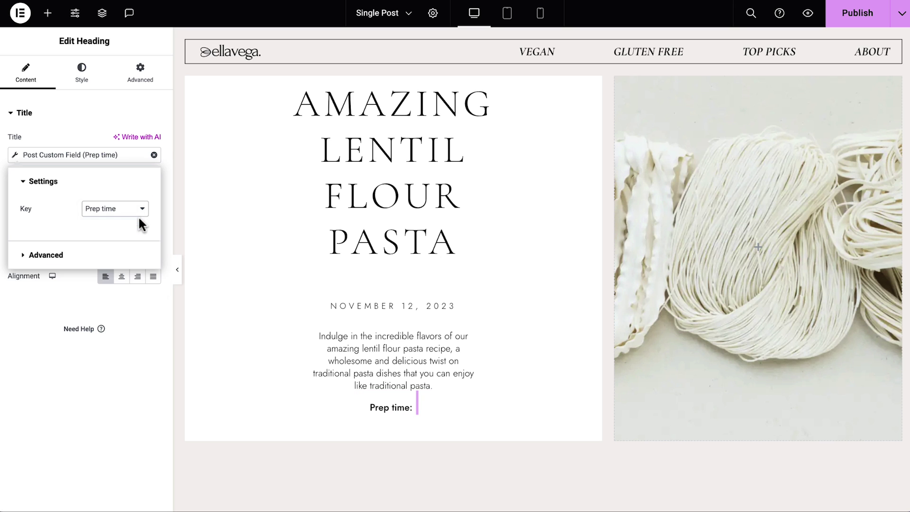
{"action": "left_click", "coordinate": [162, 209]}
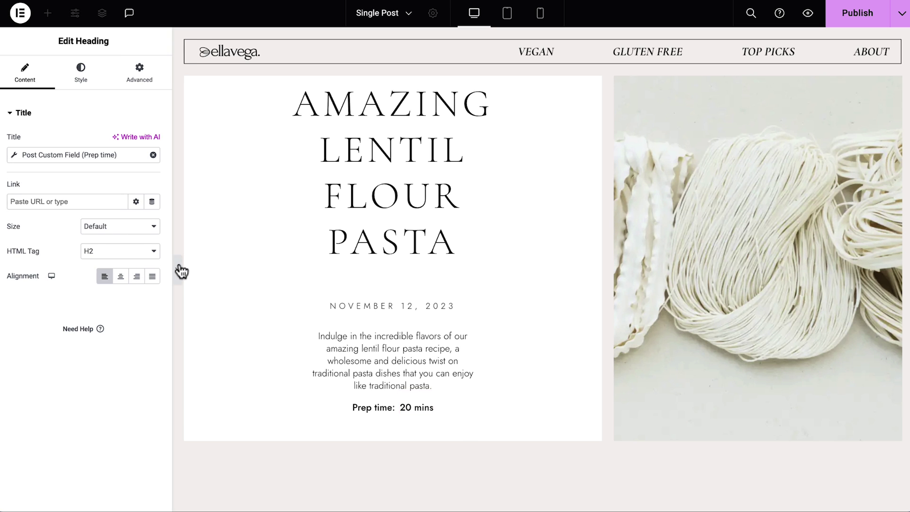